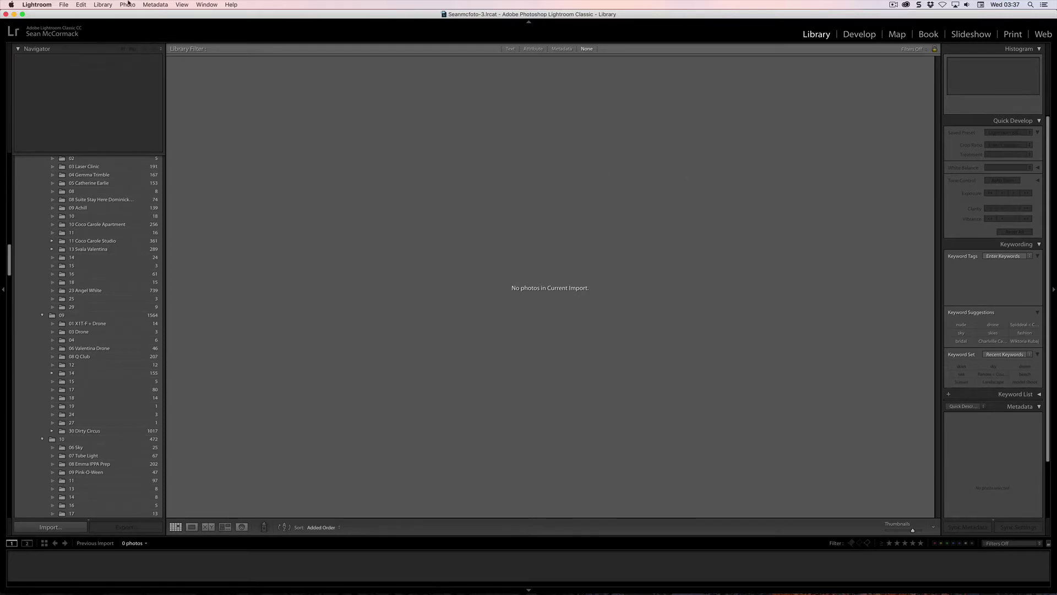
Open Lightroom's preferences, then close them again
{"action": "left_click", "coordinate": [46, 8]}
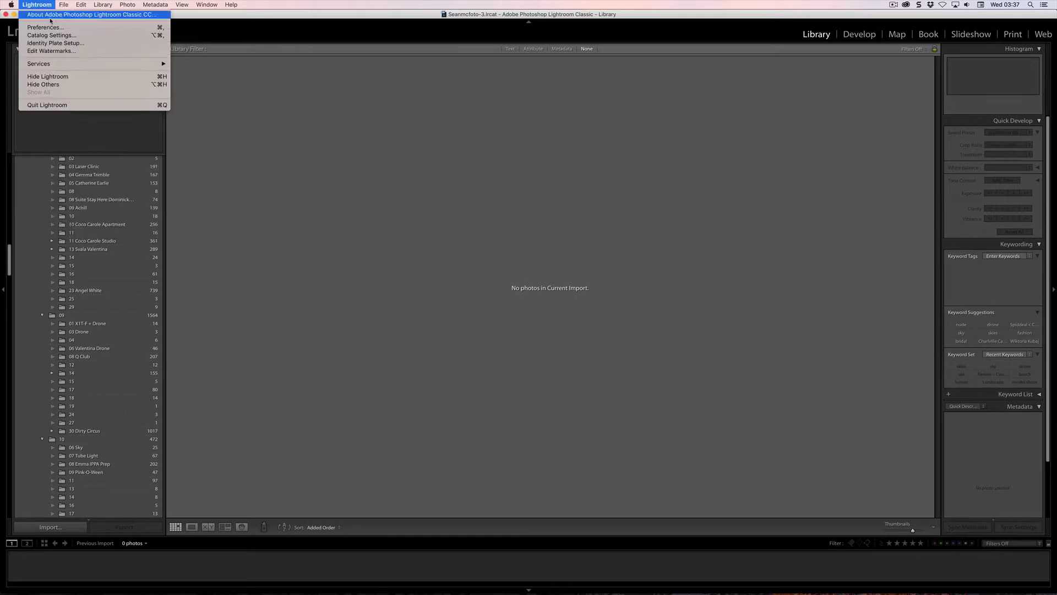
{"action": "left_click", "coordinate": [55, 27]}
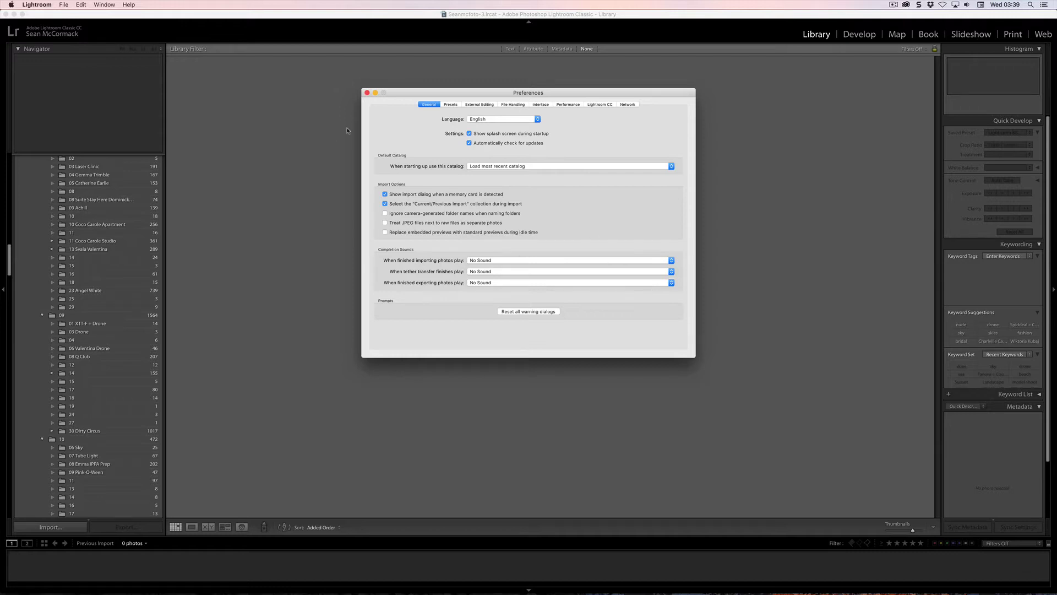
{"action": "left_click", "coordinate": [366, 93]}
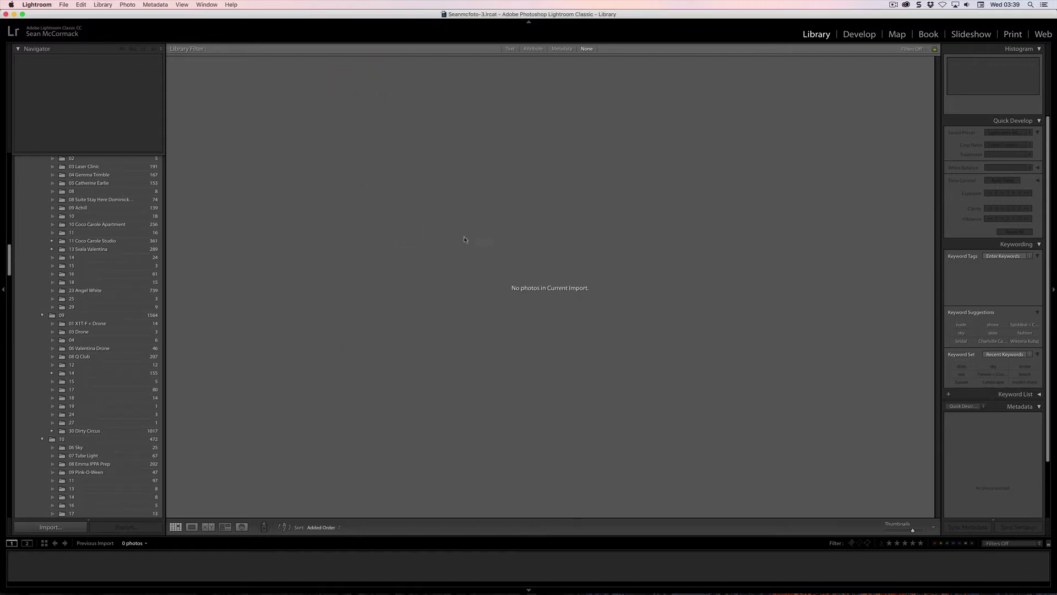
Drag the woods folder from Finder's Desktop window onto Lightroom to import its 42 photos
{"action": "key", "text": "super+Tab"}
{"action": "left_click", "coordinate": [543, 303]}
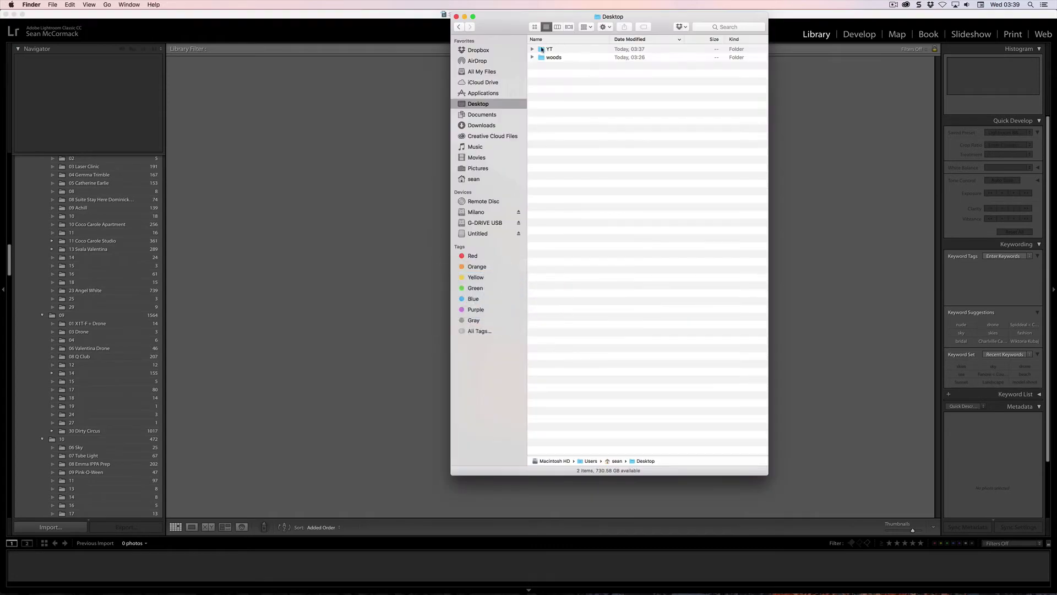
{"action": "left_click_drag", "start_coordinate": [542, 57], "coordinate": [818, 588]}
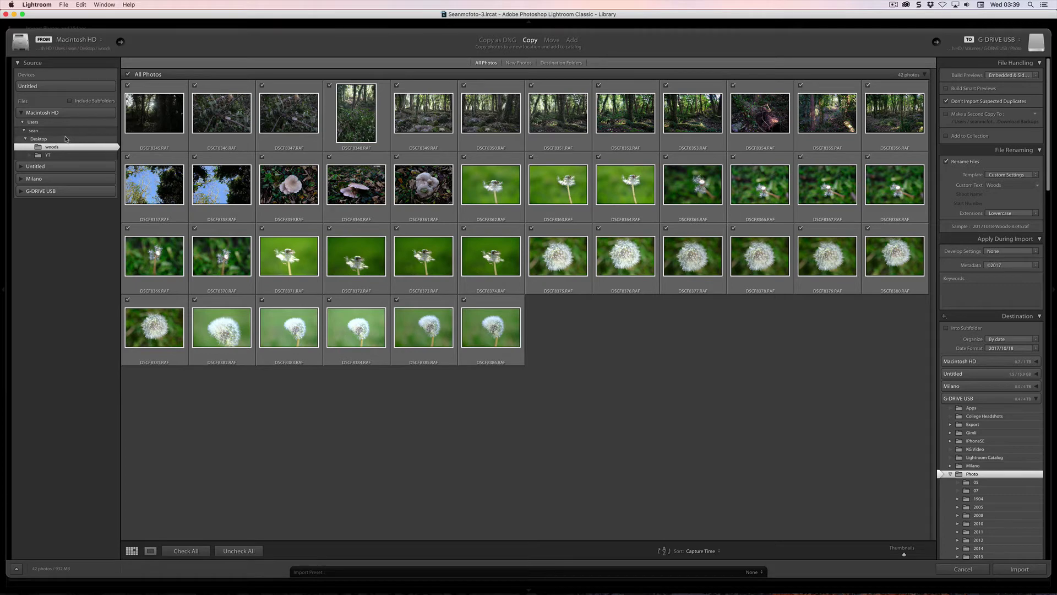
Import the 42 woods photos in Add mode with Embedded & Sidecar previews
{"action": "left_click", "coordinate": [572, 40]}
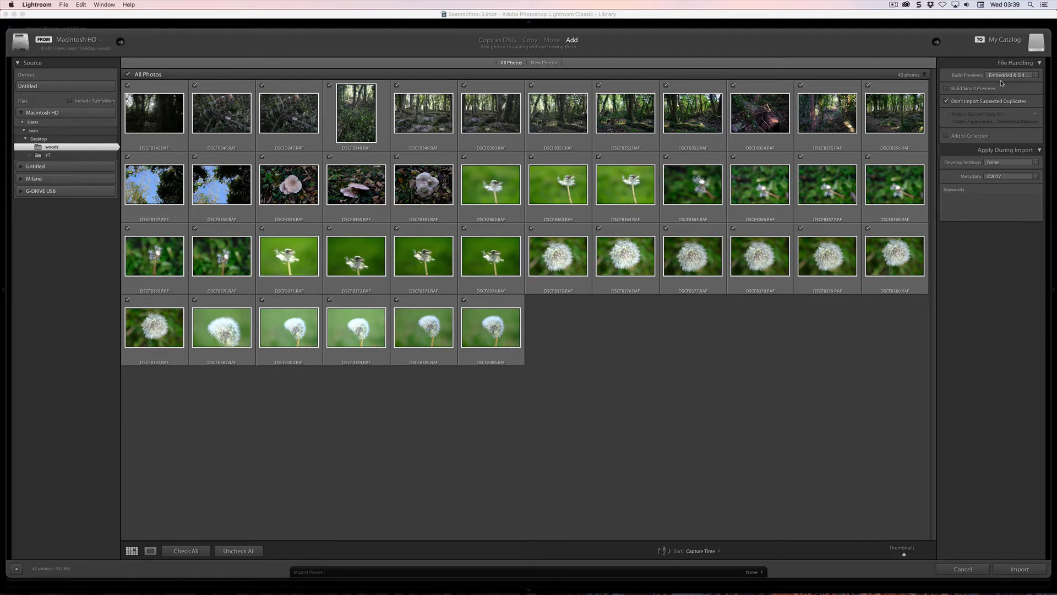
{"action": "left_click", "coordinate": [1011, 76]}
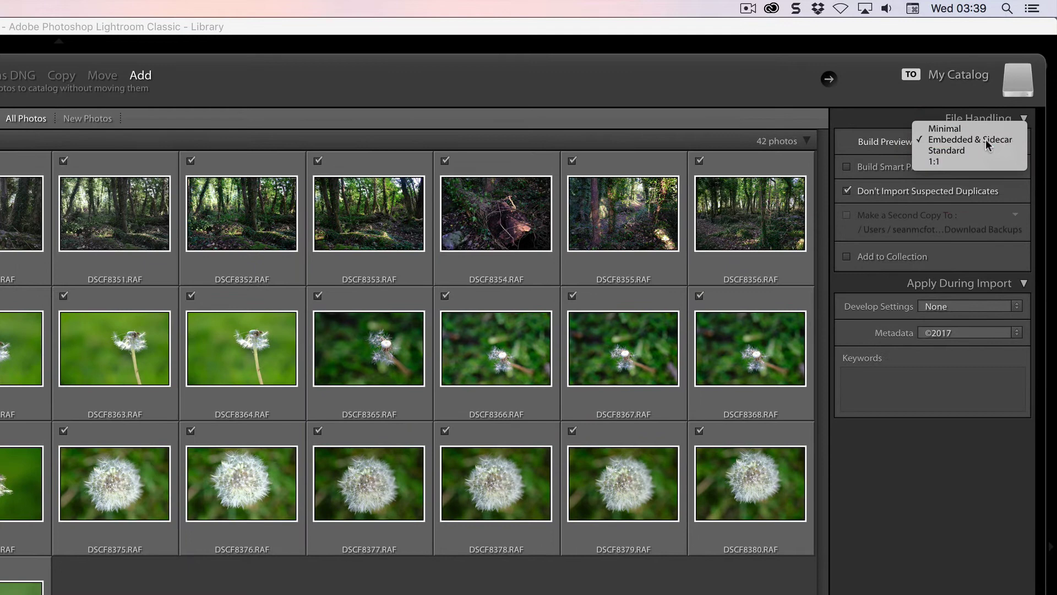
{"action": "left_click", "coordinate": [967, 140]}
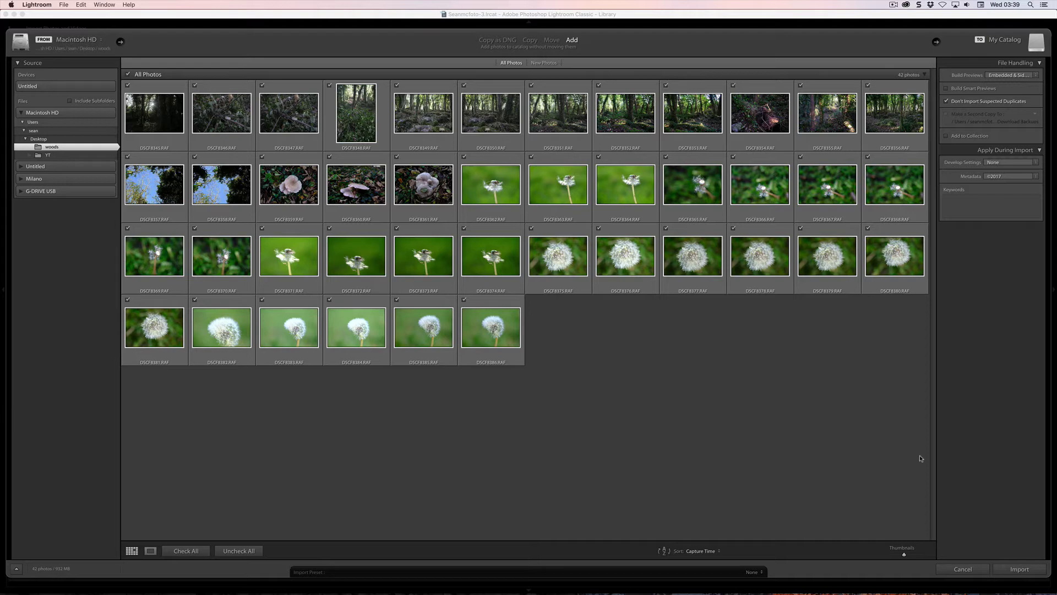
{"action": "left_click", "coordinate": [1016, 570]}
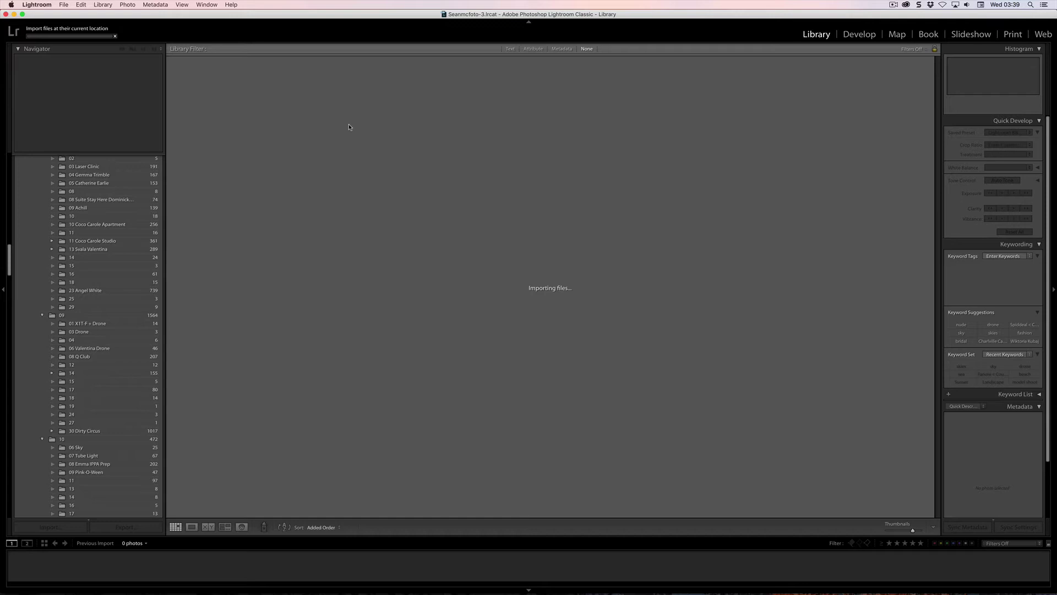
Check the Activity Center's background-operation progress while the 42 photos import
{"action": "left_click", "coordinate": [87, 29]}
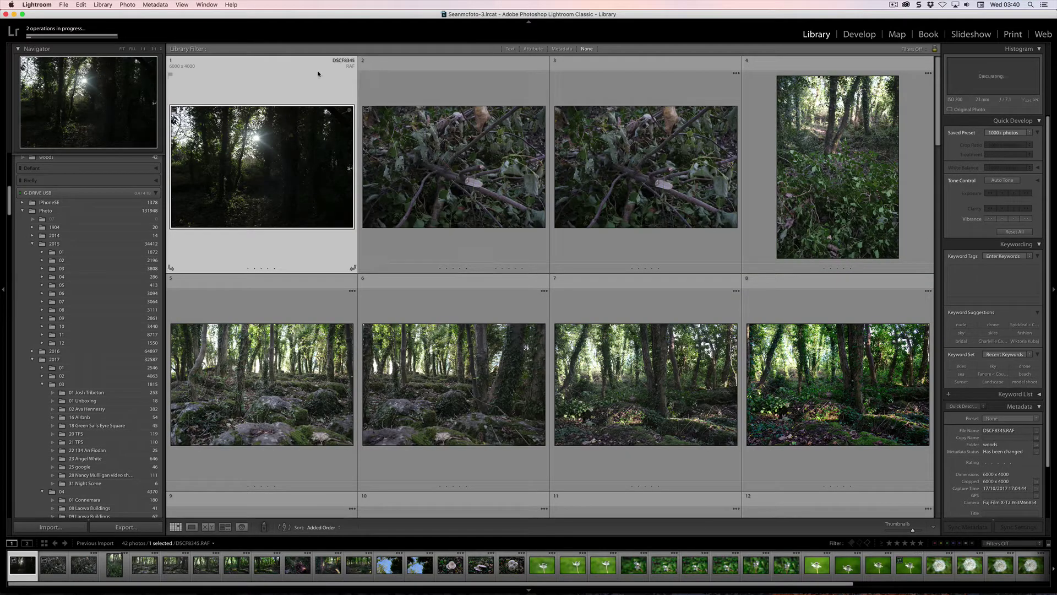
{"action": "left_click", "coordinate": [81, 38]}
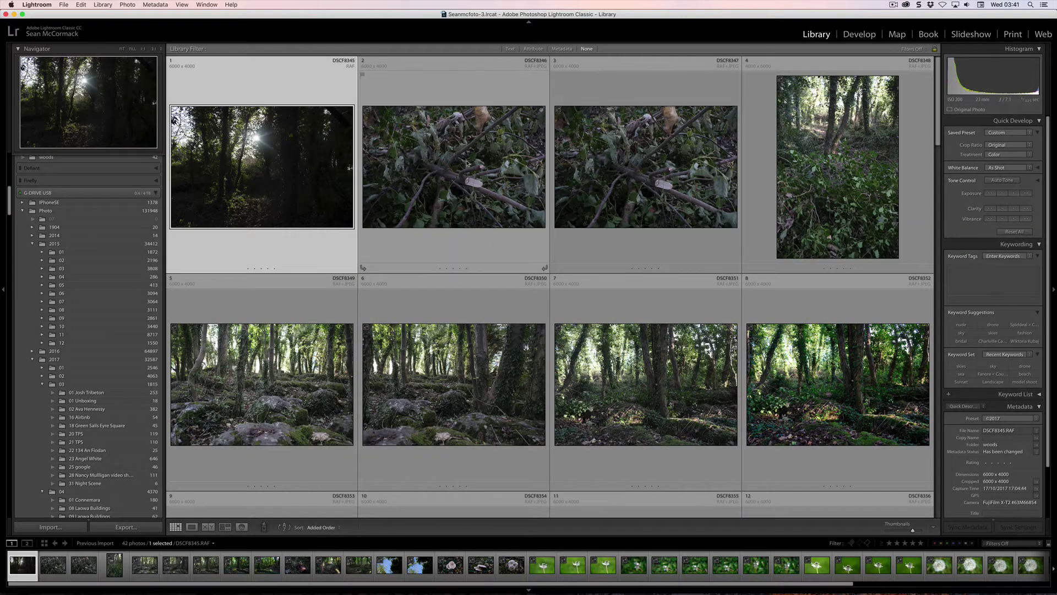
Show the second woods photo in Loupe view fitted to the window, and browse back and forth
{"action": "double_click", "coordinate": [468, 164]}
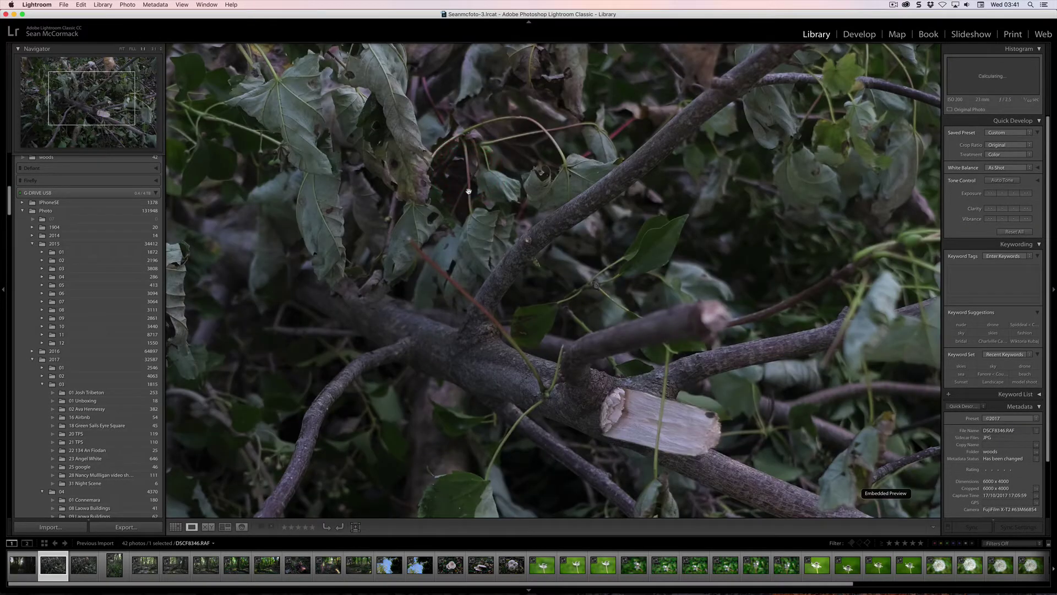
{"action": "key", "text": "Right"}
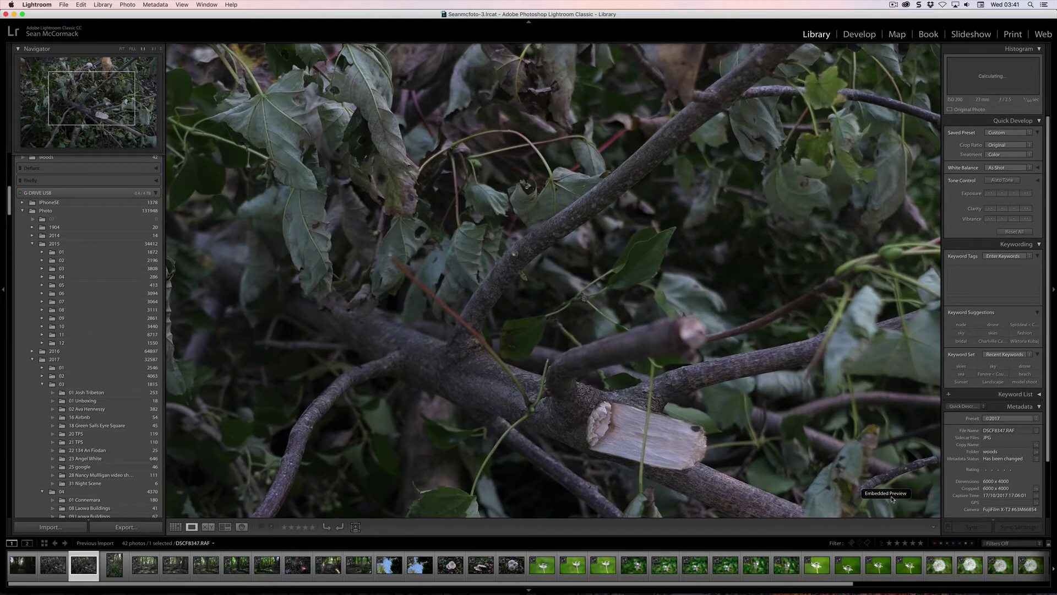
{"action": "left_click", "coordinate": [121, 48]}
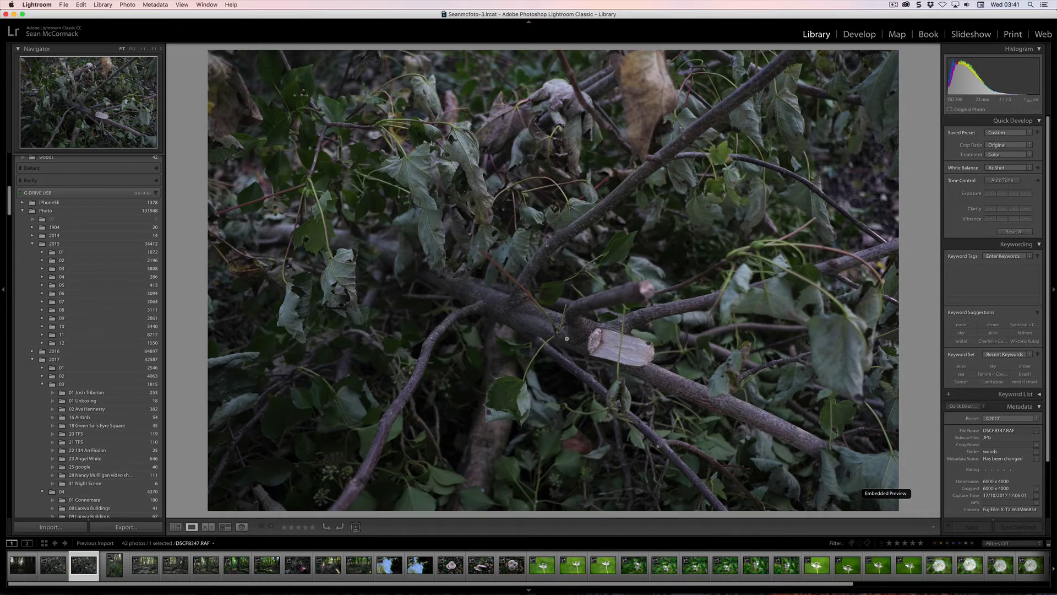
{"action": "key", "text": "Right"}
{"action": "key", "text": "Right"}
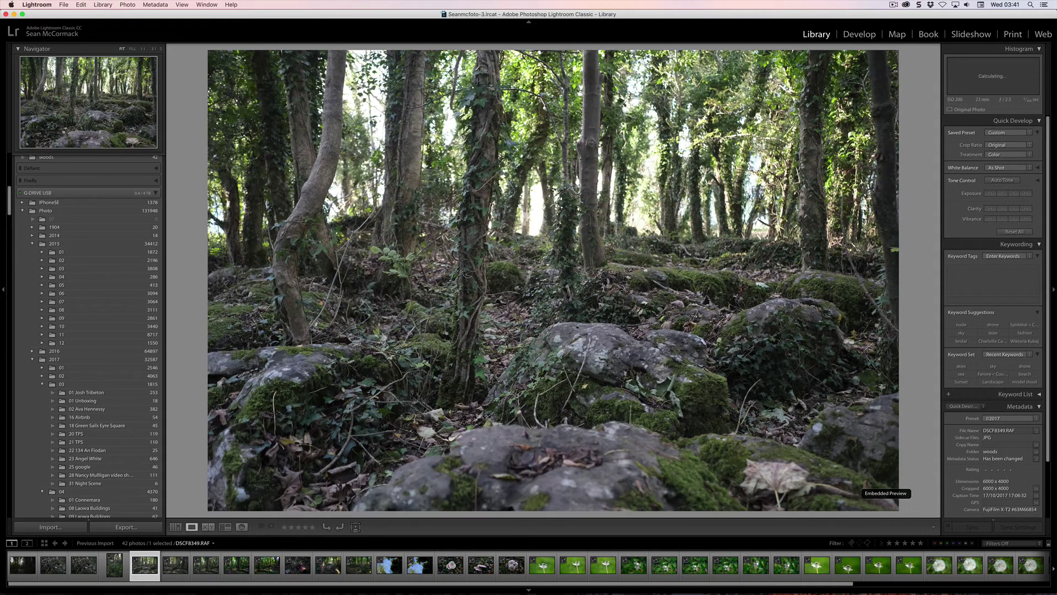
{"action": "key", "text": "Right"}
{"action": "key", "text": "Right"}
{"action": "key", "text": "Right"}
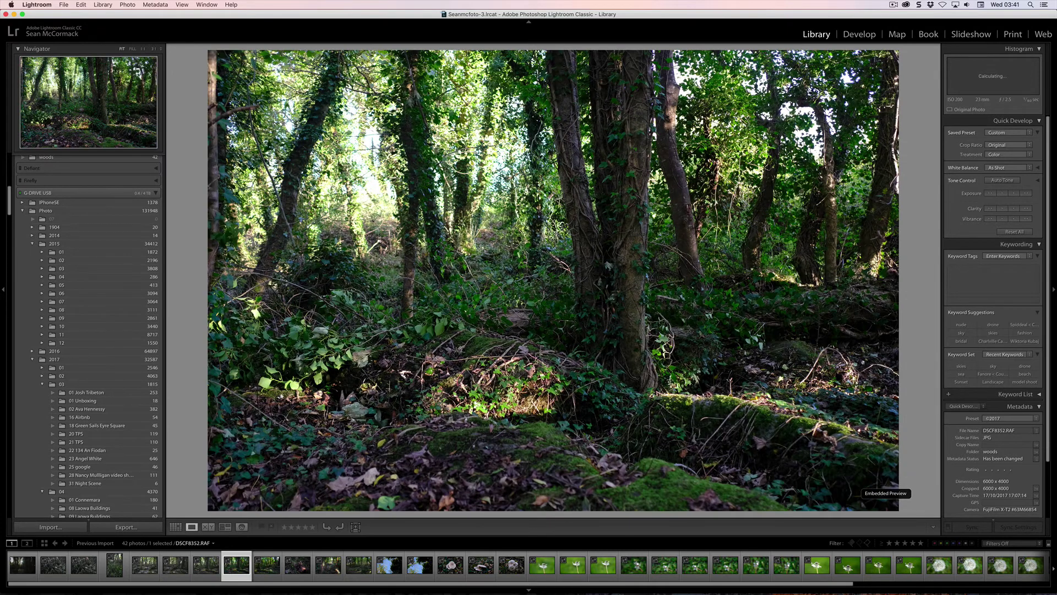
{"action": "key", "text": "Left"}
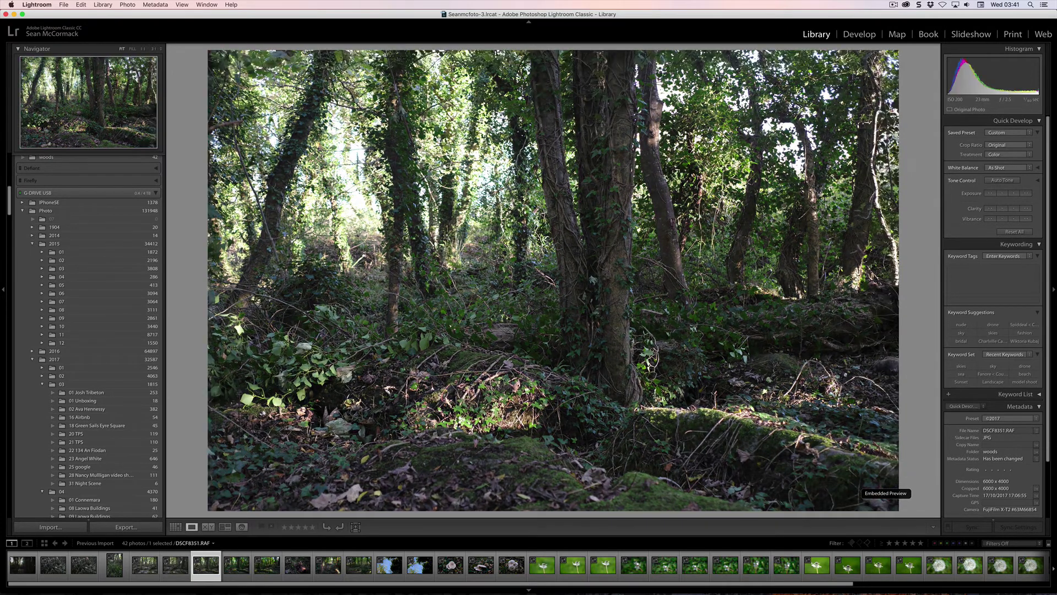
{"action": "key", "text": "Right"}
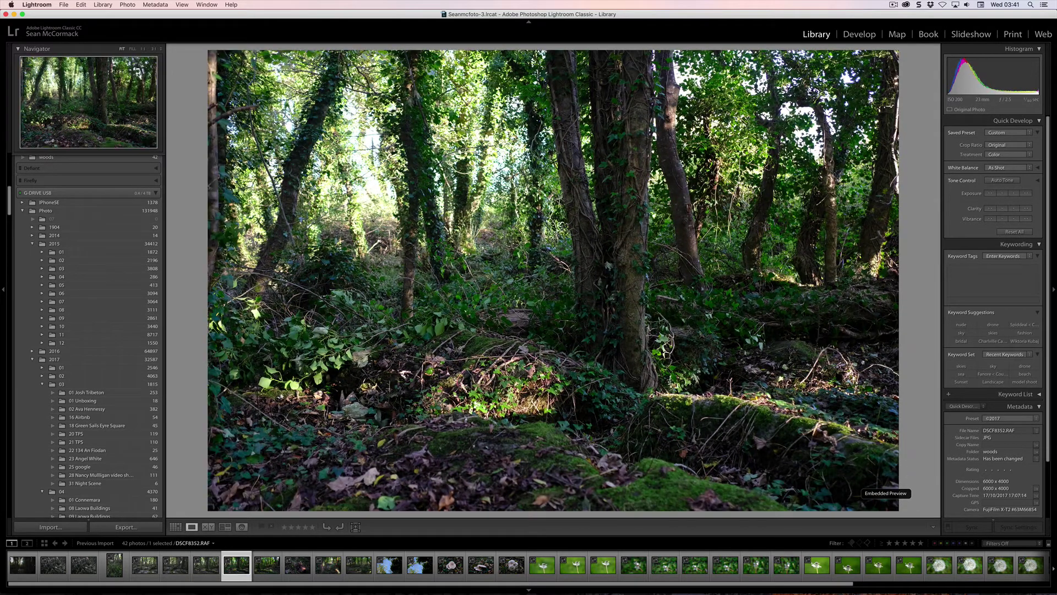
{"action": "key", "text": "Left"}
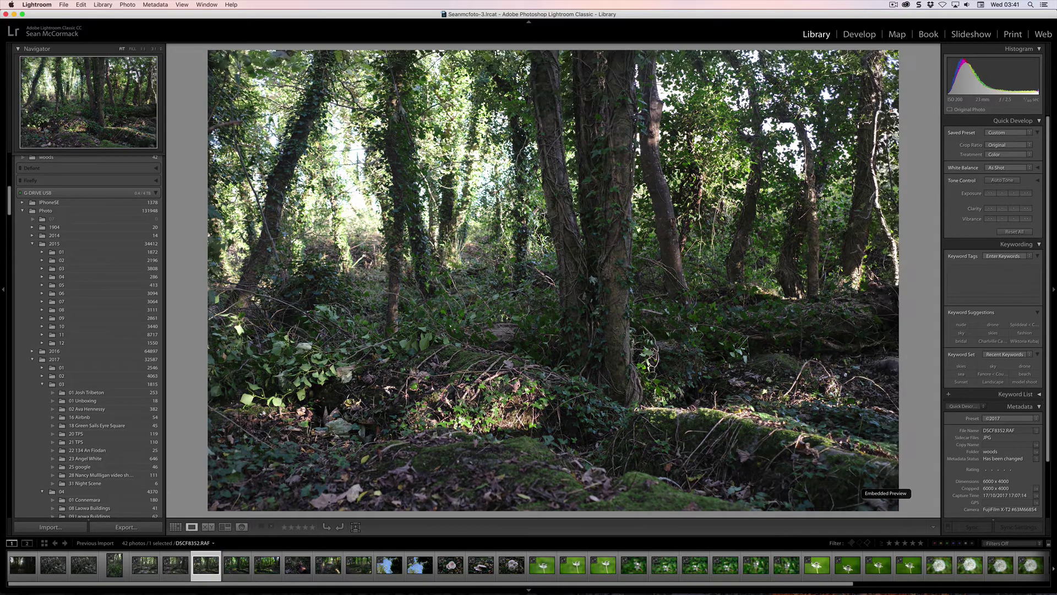
Browse onward, zooming in and out with Z to check detail, ending on the blue-sky shot DSCF8357
{"action": "key", "text": "Right"}
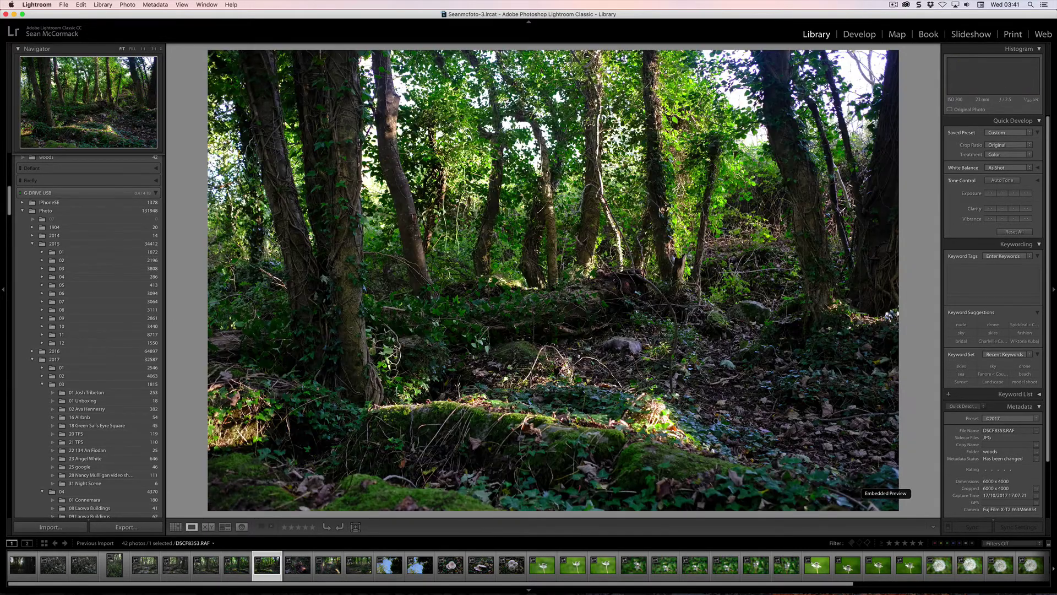
{"action": "key", "text": "Right"}
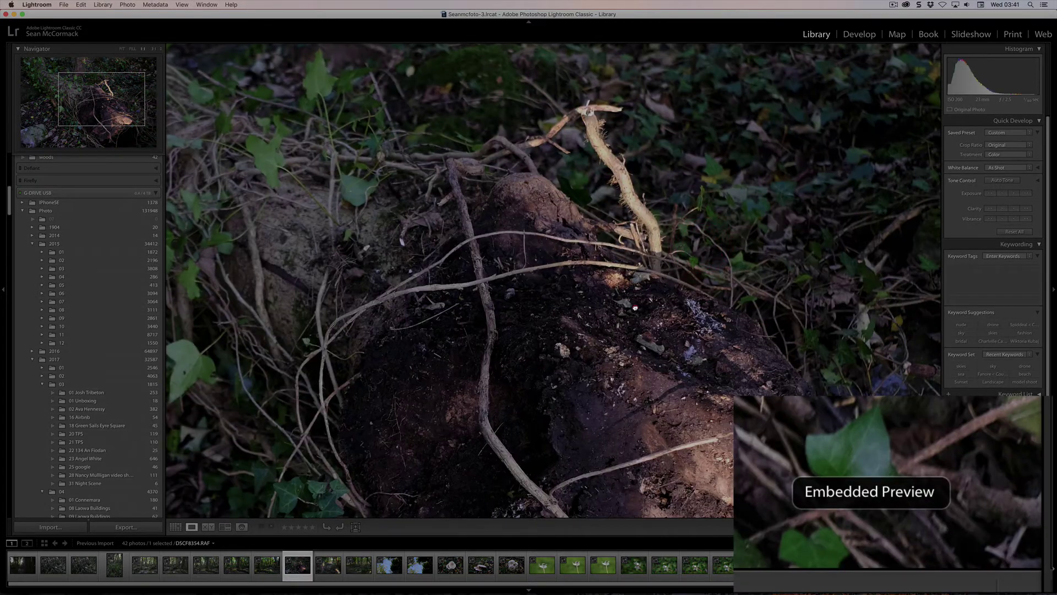
{"action": "left_click", "coordinate": [636, 308]}
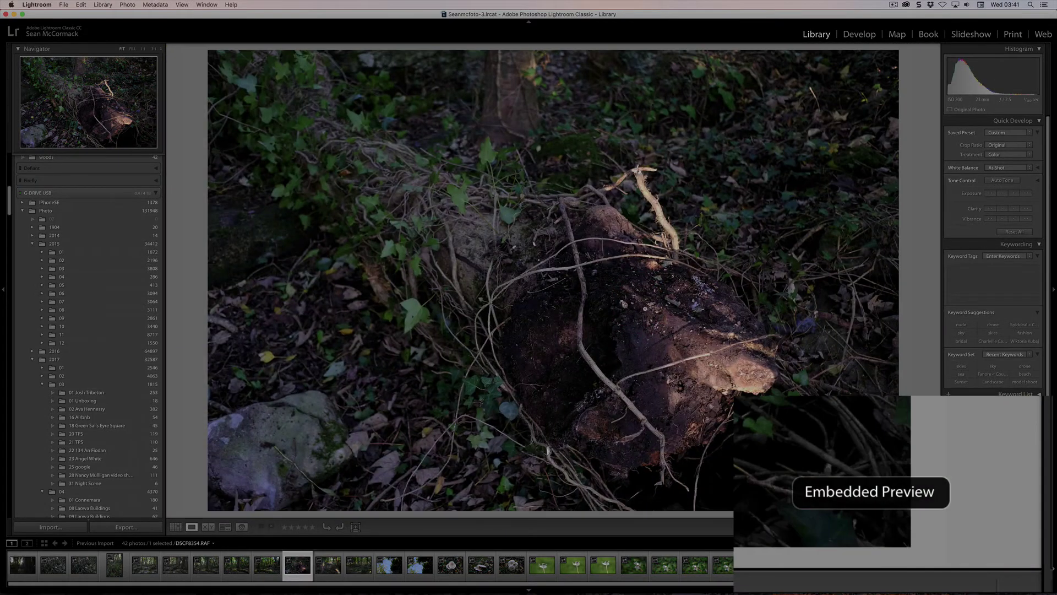
{"action": "key", "text": "Right"}
{"action": "key", "text": "z"}
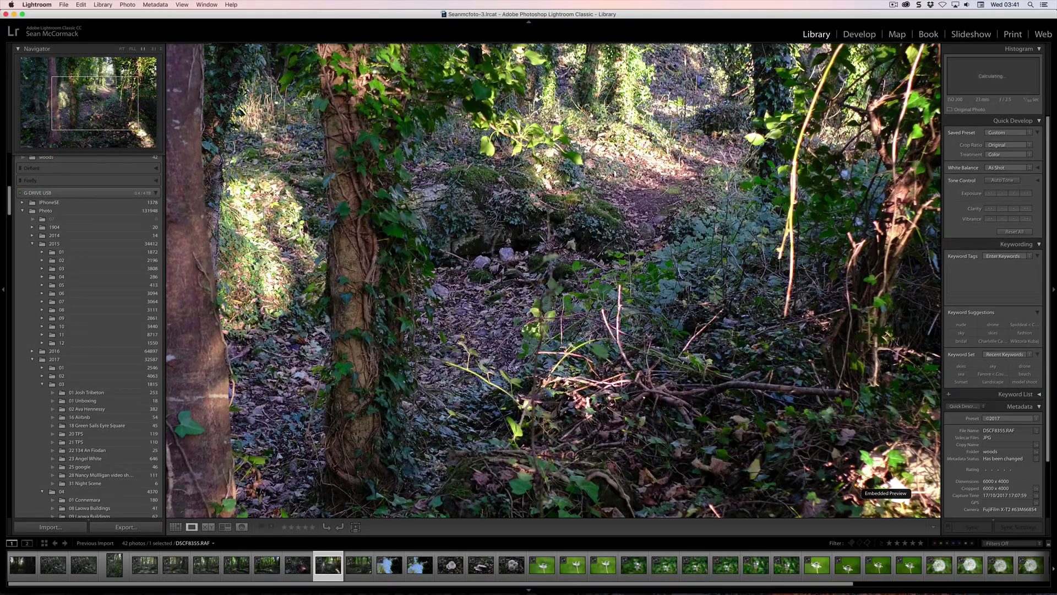
{"action": "key", "text": "z"}
{"action": "key", "text": "Right"}
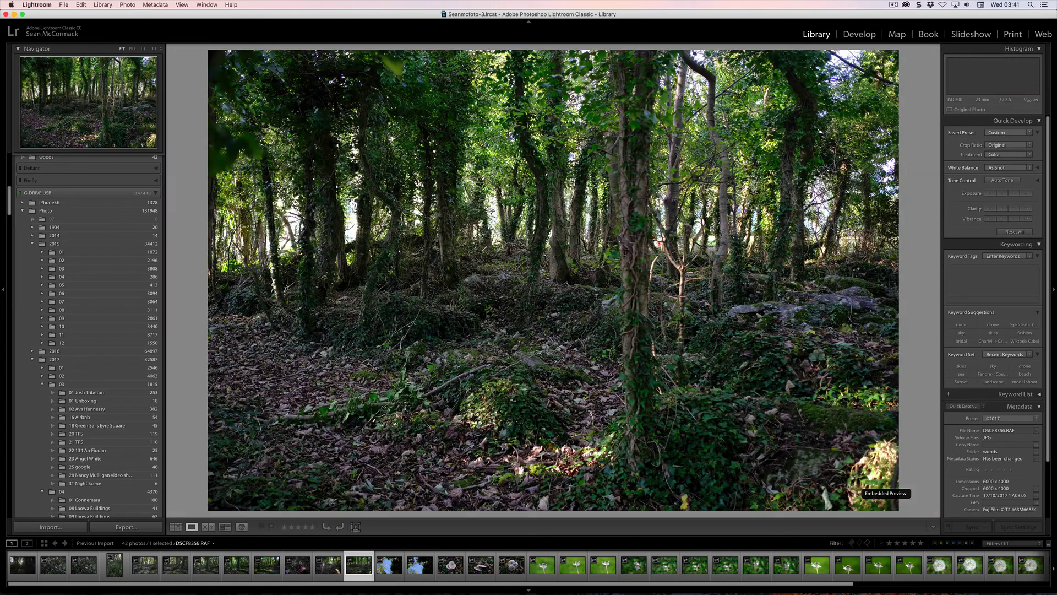
{"action": "key", "text": "Right"}
{"action": "key", "text": "Right"}
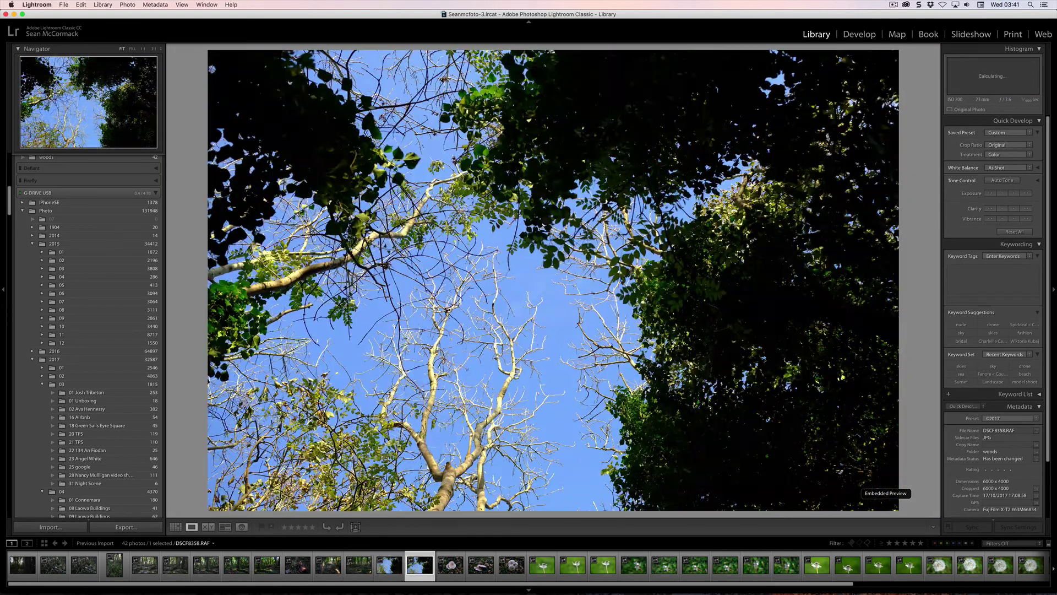
{"action": "key", "text": "Left"}
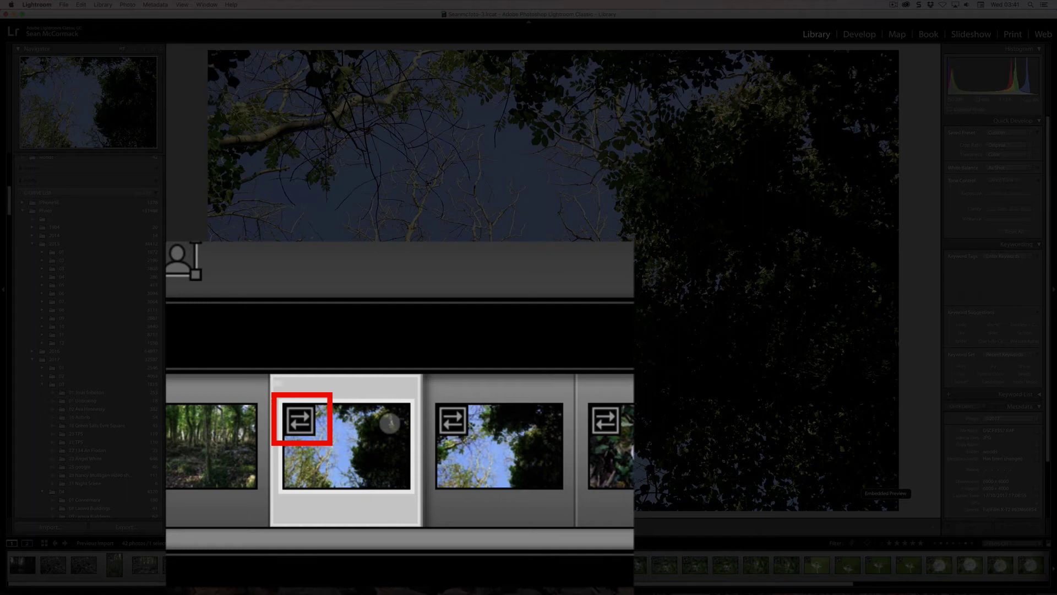
Replace DSCF8357's embedded preview with a standard-sized preview and dismiss the confirmation
{"action": "left_click", "coordinate": [381, 559]}
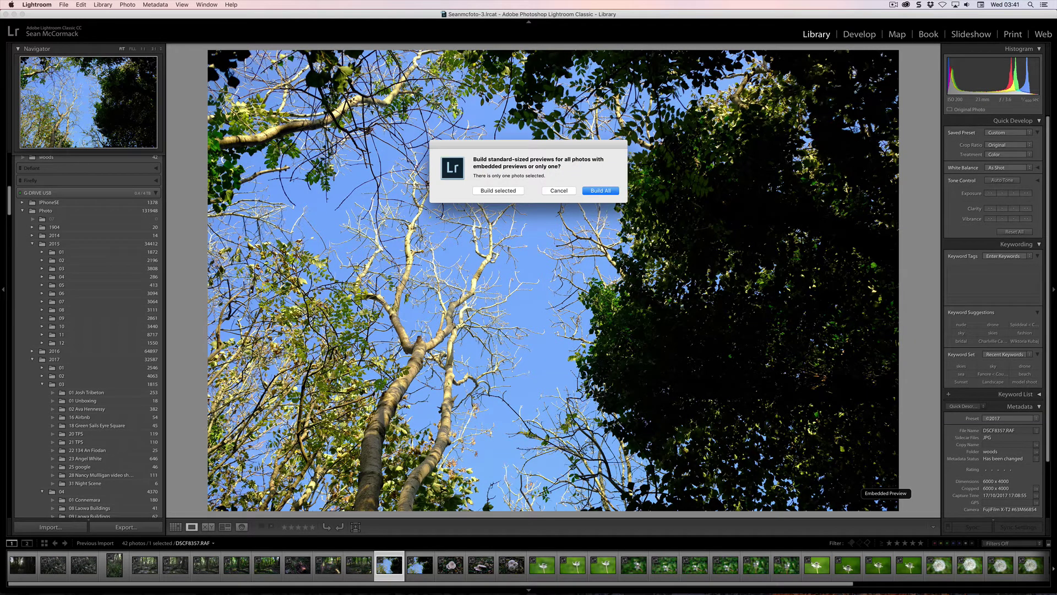
{"action": "key", "text": "Return"}
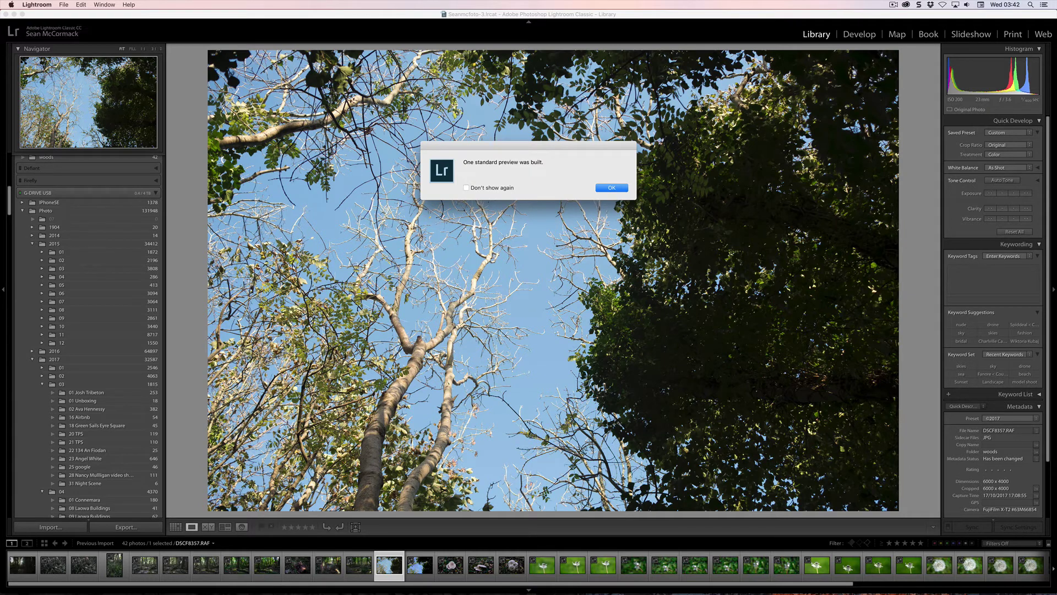
{"action": "key", "text": "Return"}
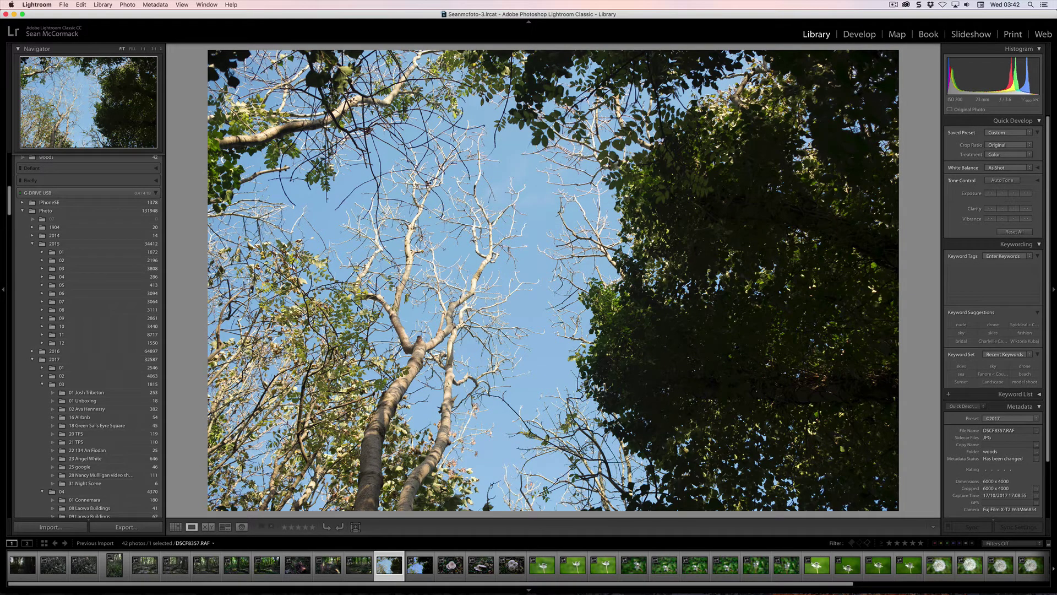
Look over the Library > Previews options, then close the menu without choosing one
{"action": "left_click", "coordinate": [103, 4]}
{"action": "mouse_move", "coordinate": [176, 206]}
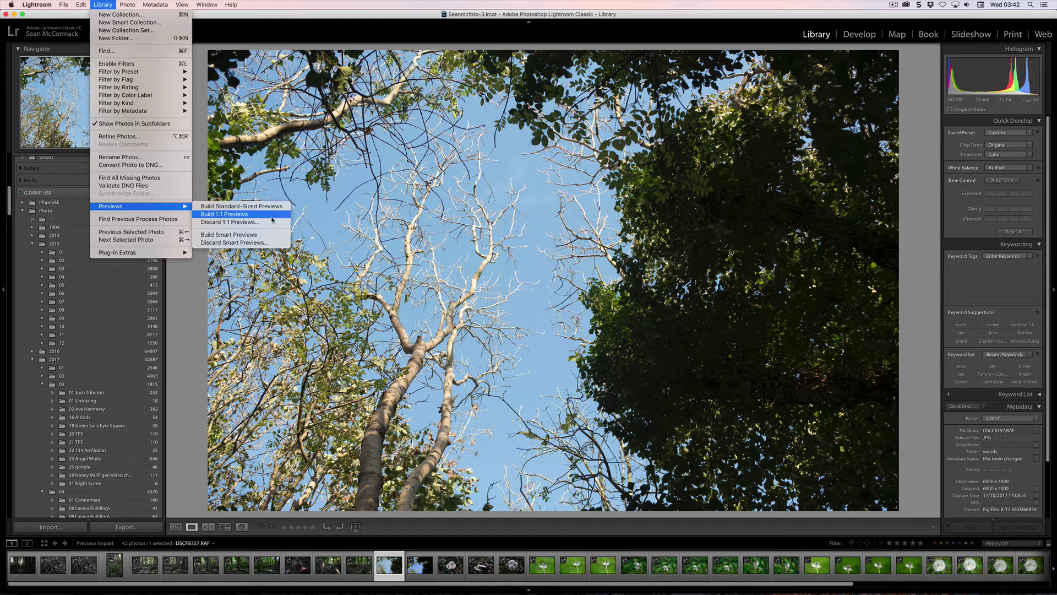
{"action": "left_click", "coordinate": [416, 572]}
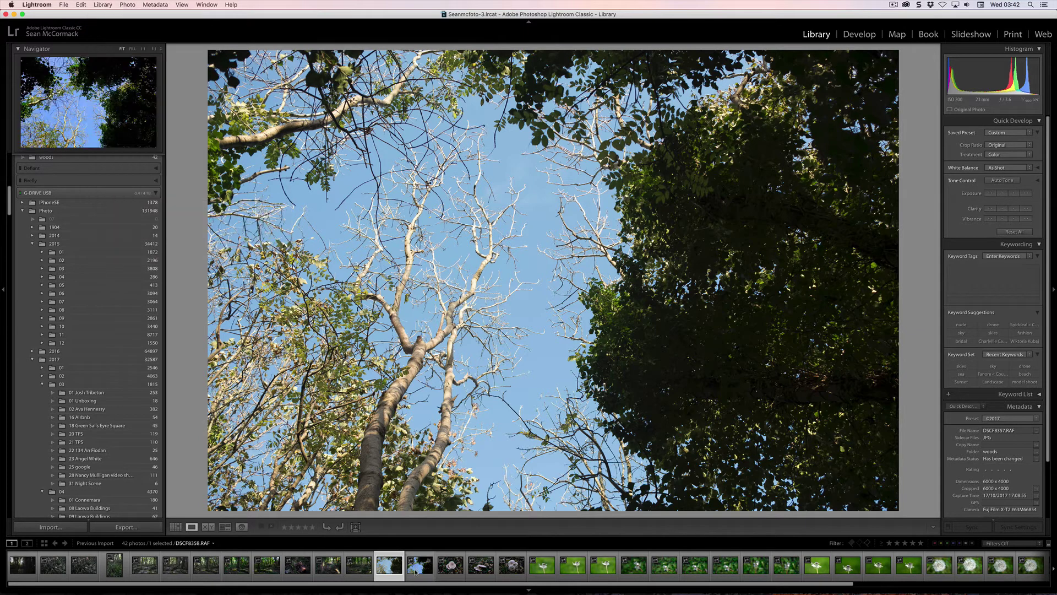
Switch between DSCF8357 and DSCF8358 in the filmstrip, ending on DSCF8358
{"action": "left_click", "coordinate": [416, 572]}
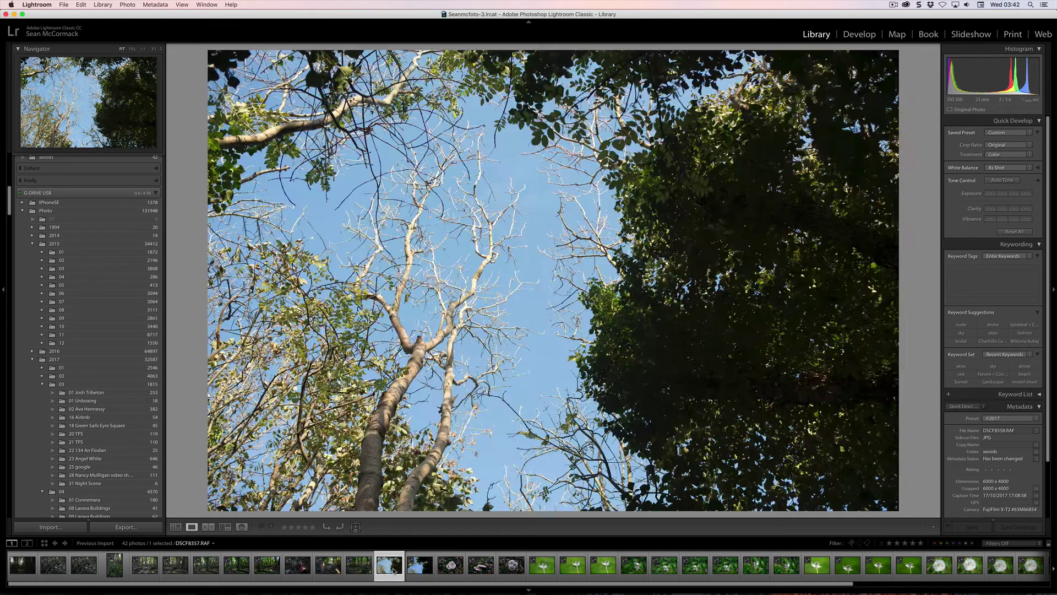
{"action": "left_click", "coordinate": [396, 573]}
{"action": "left_click", "coordinate": [417, 573]}
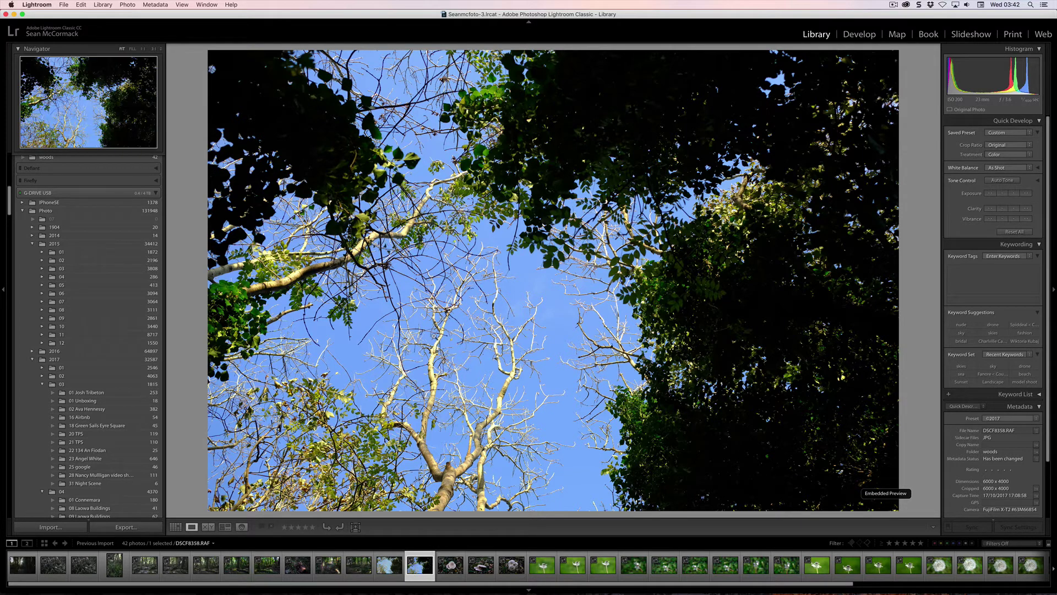
Step through the mushroom and dandelion photos, rating DSCF8368 three stars, ending on DSCF8370
{"action": "key", "text": "Right"}
{"action": "key", "text": "Right"}
{"action": "key", "text": "Right"}
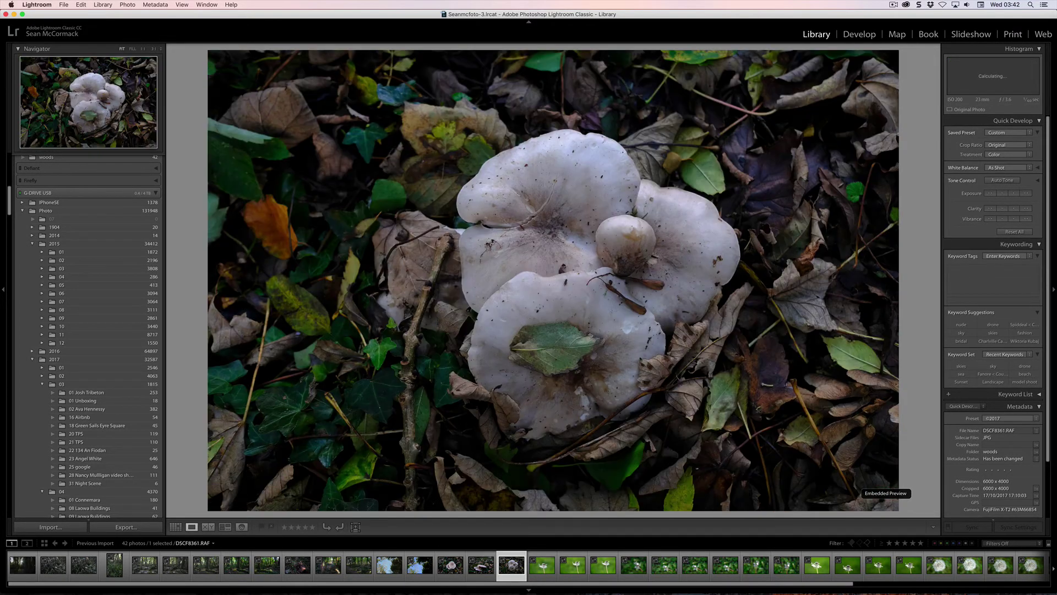
{"action": "key", "text": "Right"}
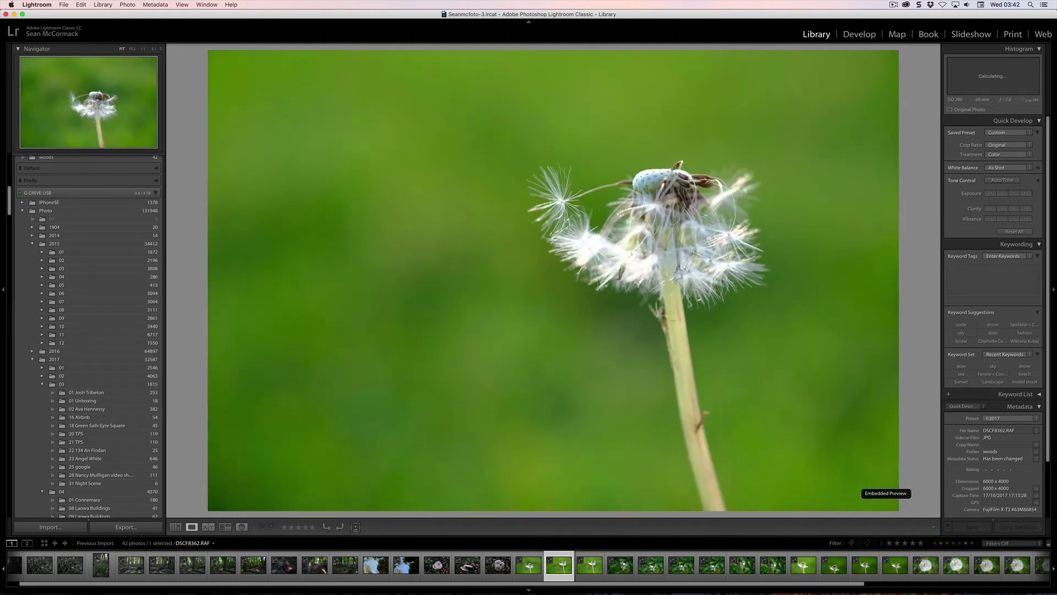
{"action": "key", "text": "Right"}
{"action": "key", "text": "Right"}
{"action": "key", "text": "Right"}
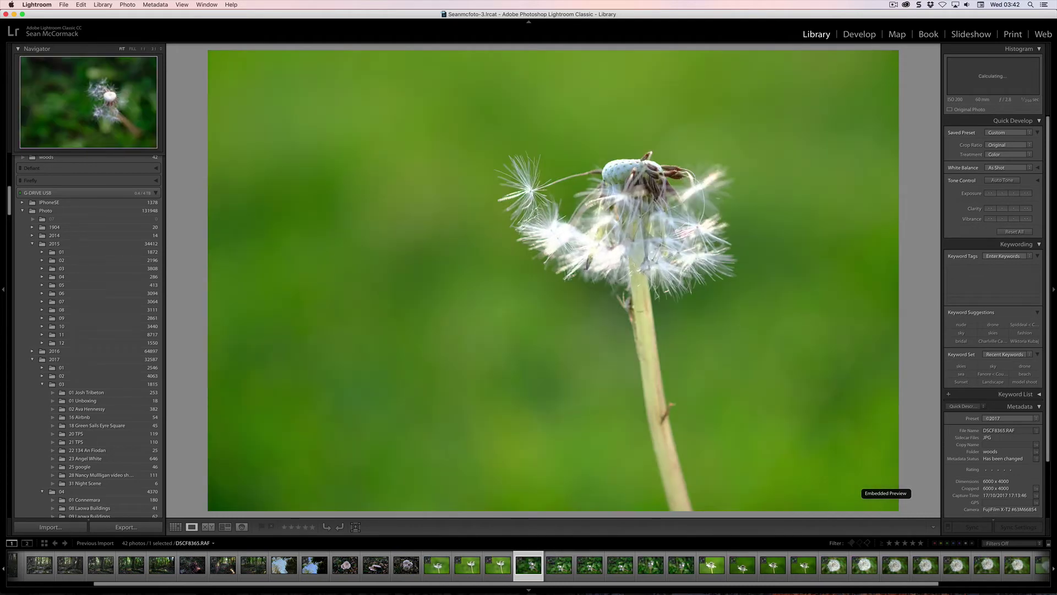
{"action": "key", "text": "Right"}
{"action": "key", "text": "Right"}
{"action": "key", "text": "Right"}
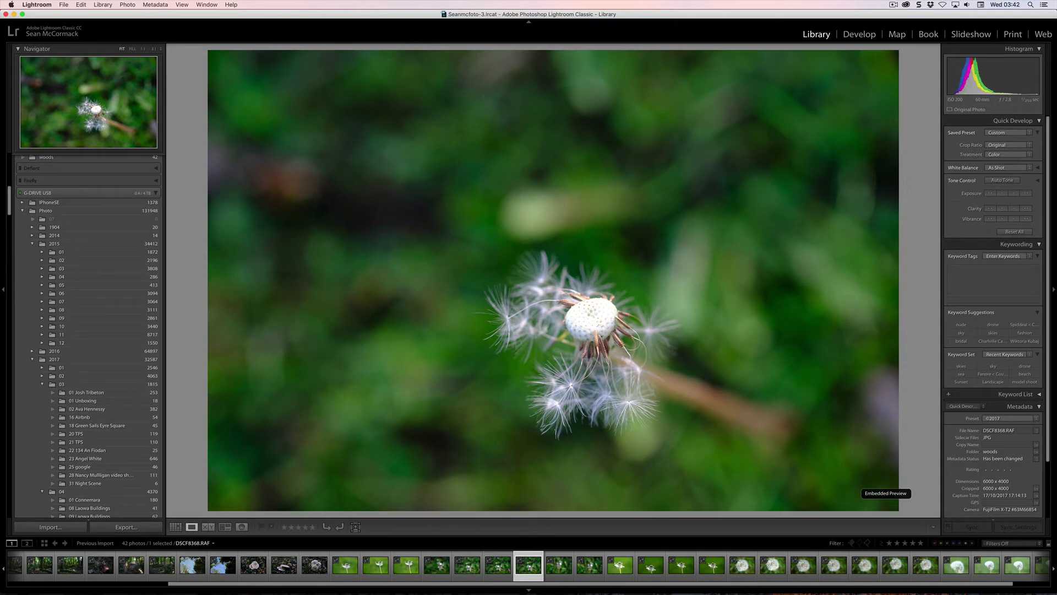
{"action": "key", "text": "3"}
{"action": "key", "text": "Right"}
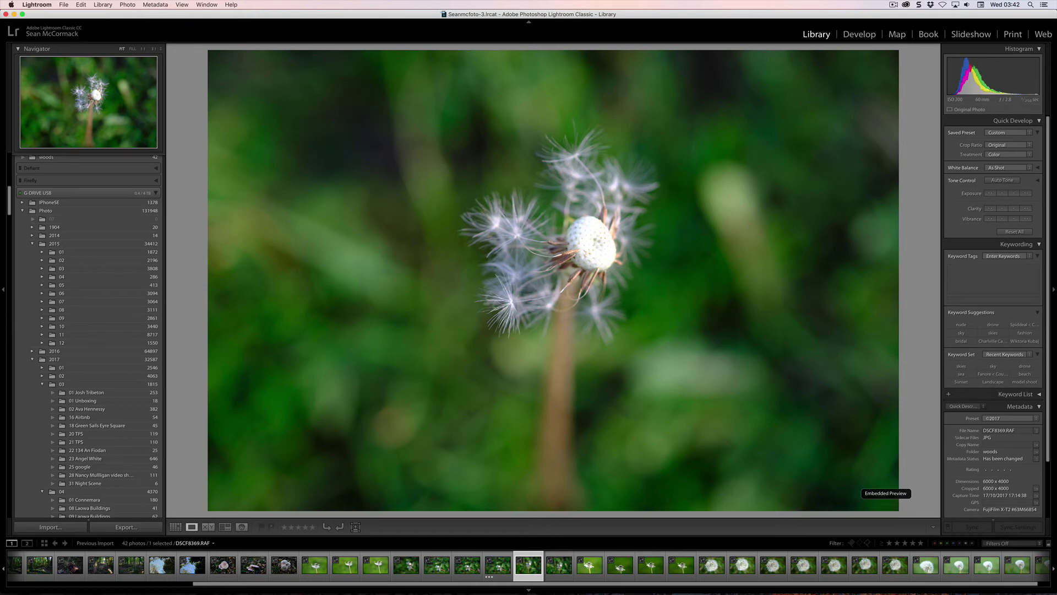
{"action": "key", "text": "Right"}
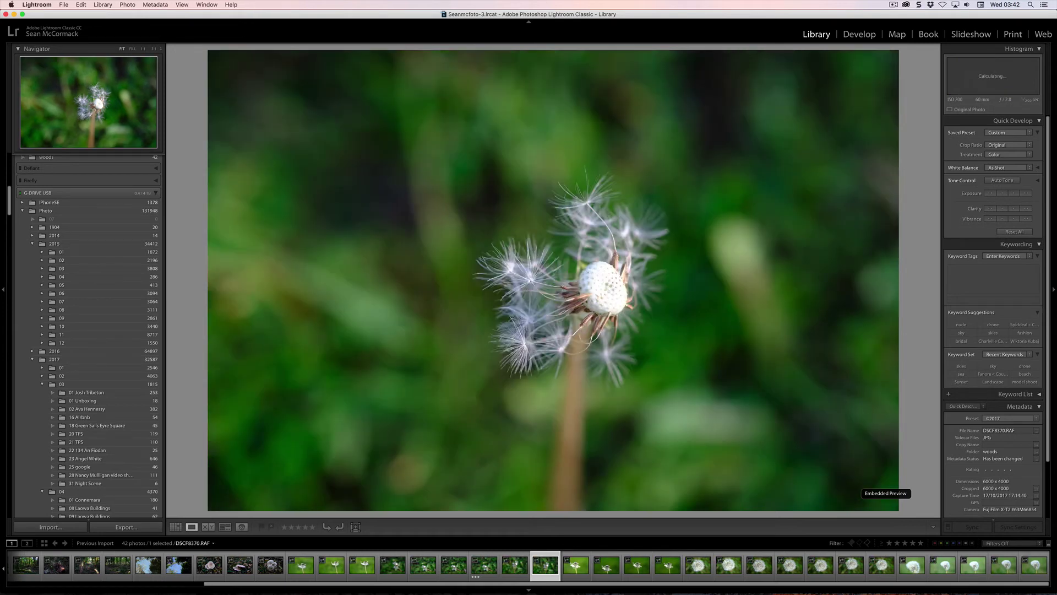
{"action": "key", "text": "Right"}
{"action": "key", "text": "Left"}
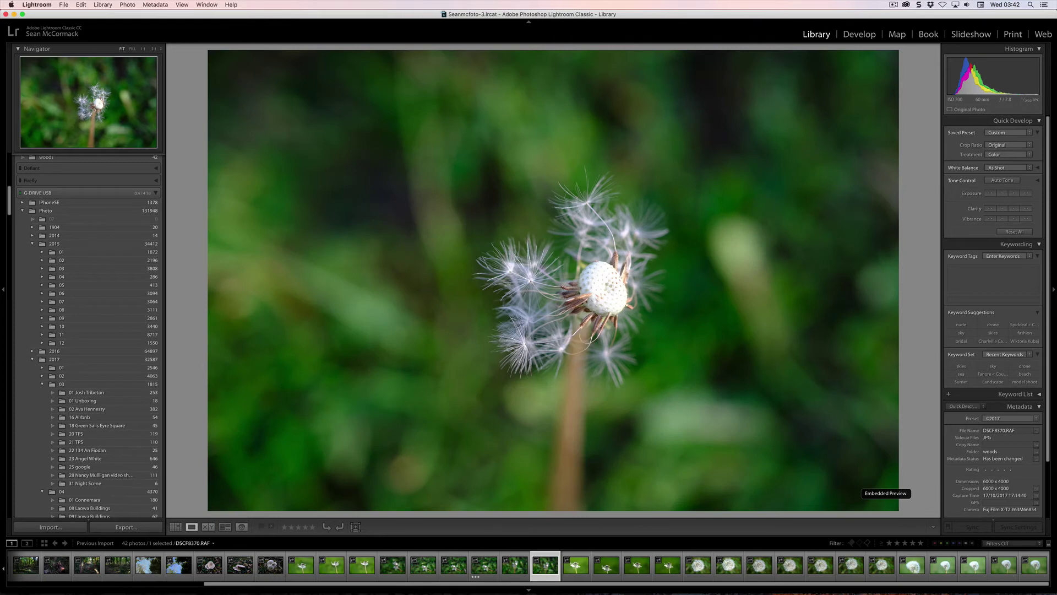
Build a standard-sized preview for DSCF8370 only and close the confirmation
{"action": "left_click", "coordinate": [885, 493]}
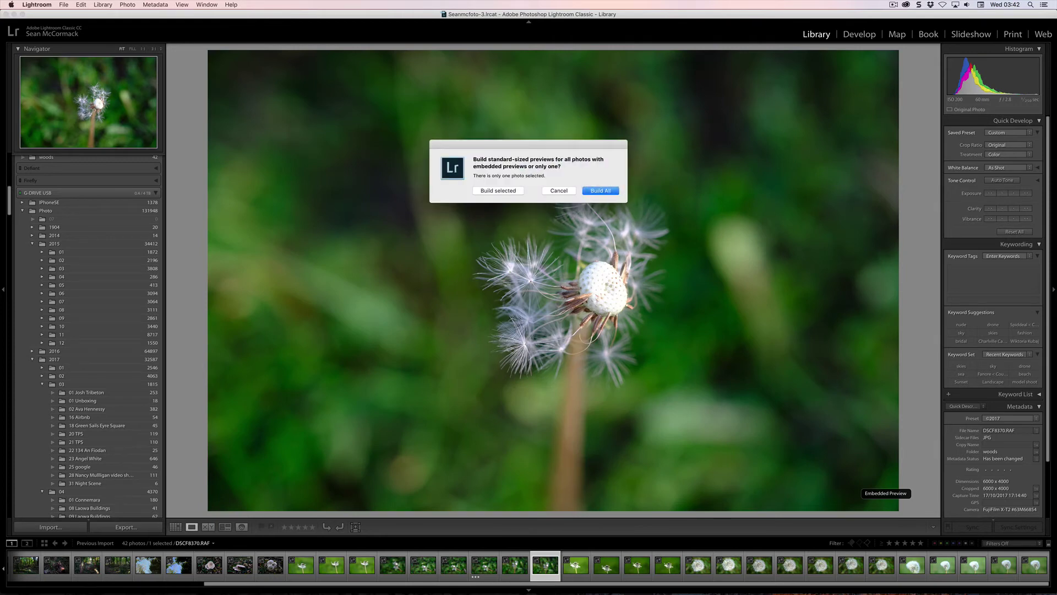
{"action": "left_click", "coordinate": [499, 190]}
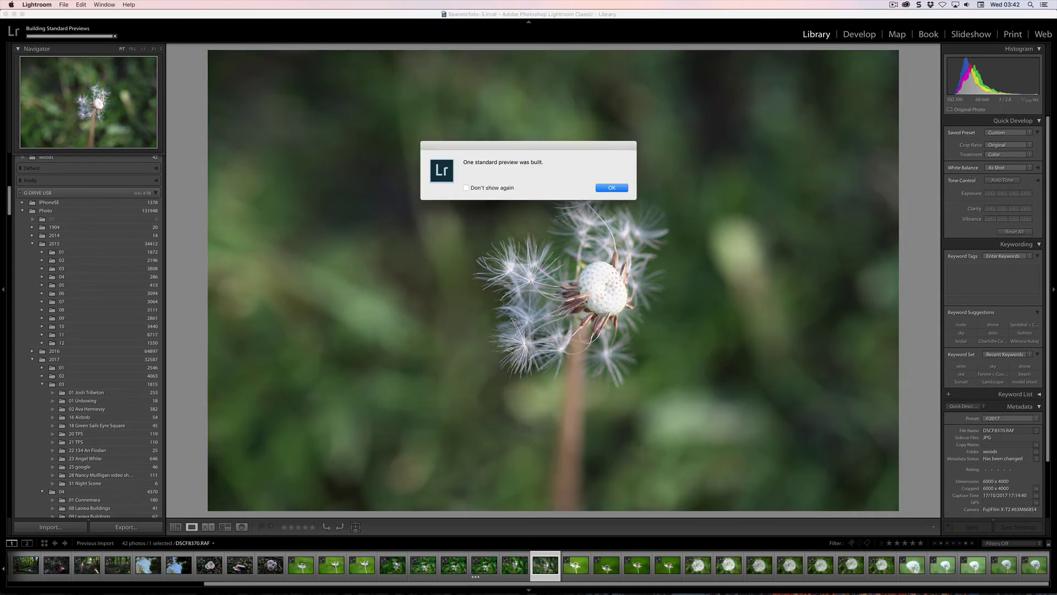
{"action": "key", "text": "Return"}
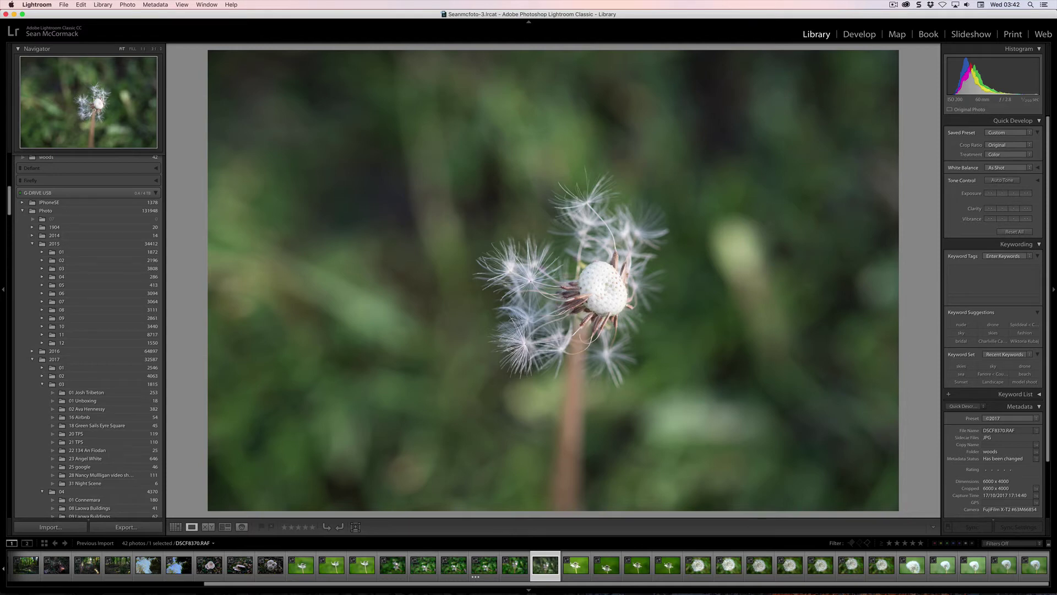
Step through the dandelion shots, rating DSCF8378 and DSCF8380 one star each, ending on DSCF8381
{"action": "key", "text": "Right"}
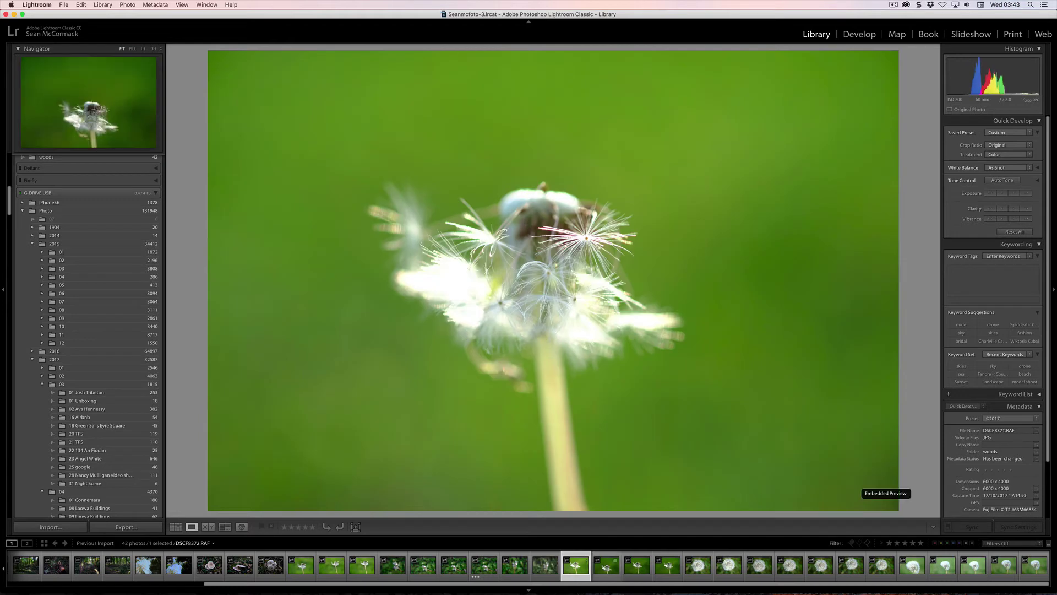
{"action": "key", "text": "Right"}
{"action": "key", "text": "Right"}
{"action": "key", "text": "Right"}
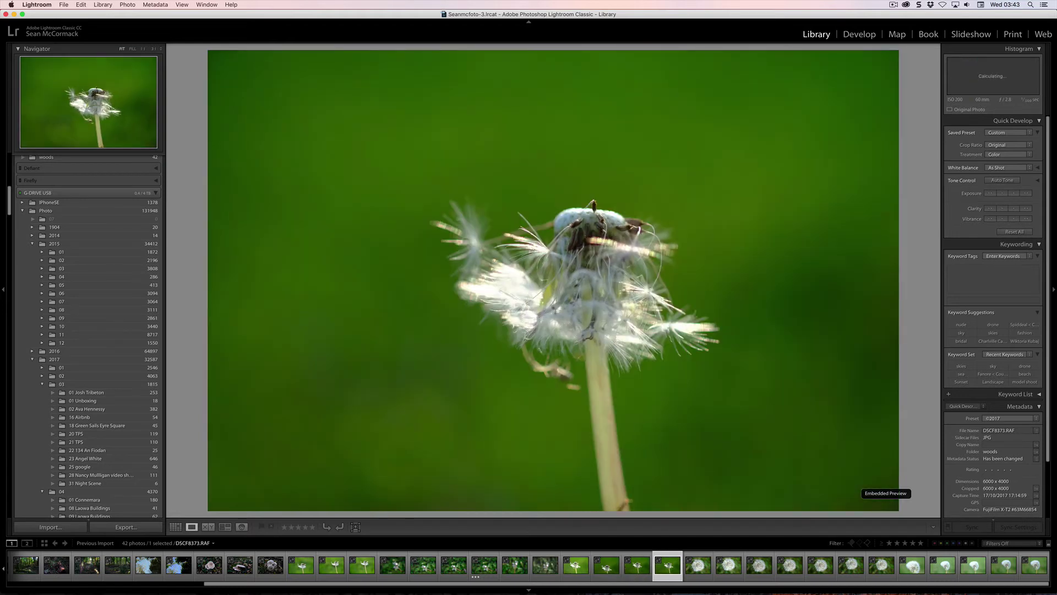
{"action": "key", "text": "Right"}
{"action": "key", "text": "Right"}
{"action": "key", "text": "Right"}
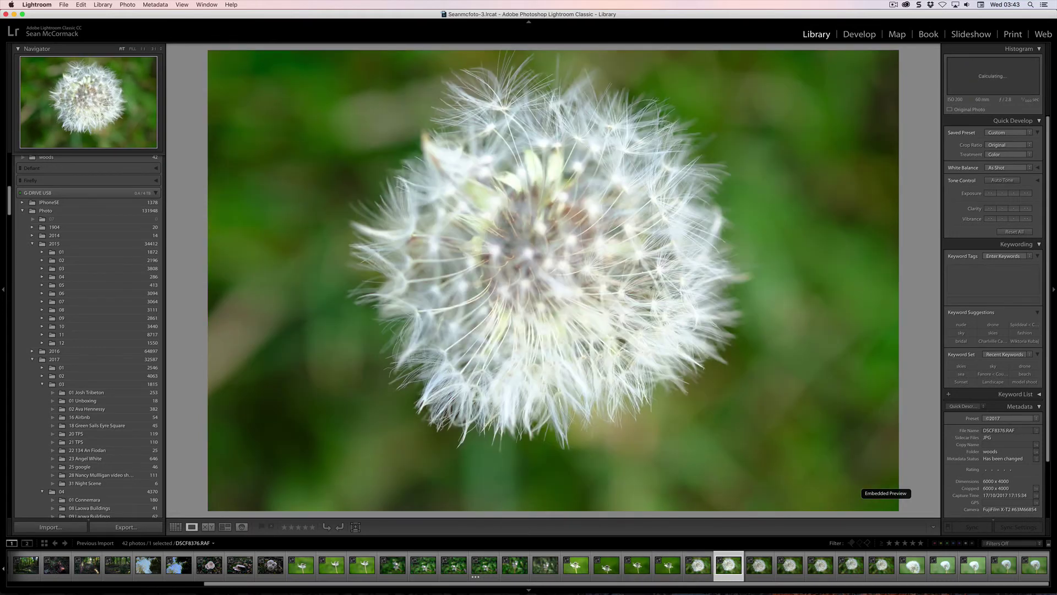
{"action": "key", "text": "Right"}
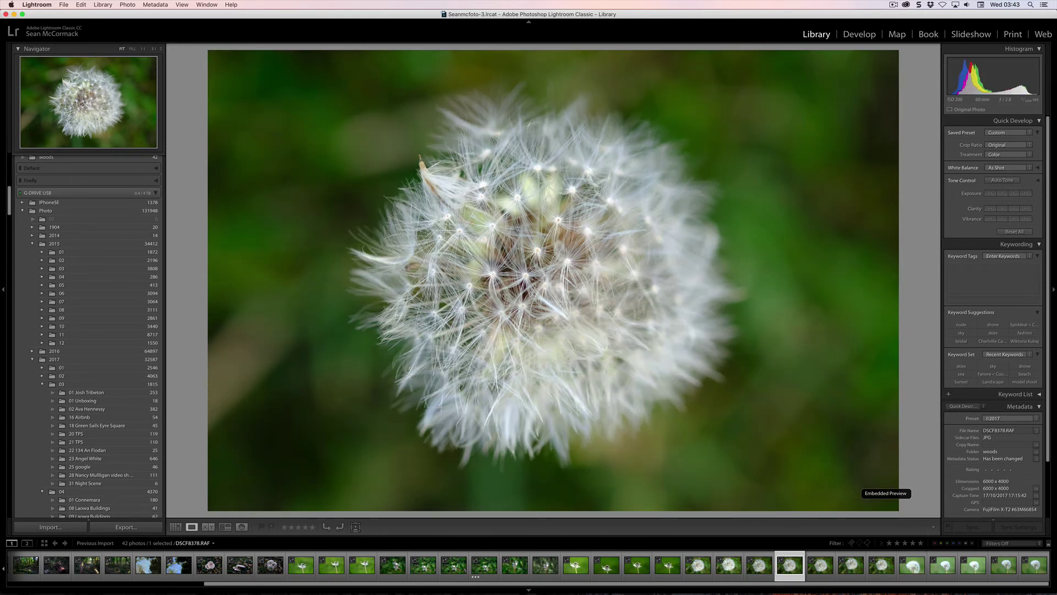
{"action": "key", "text": "1"}
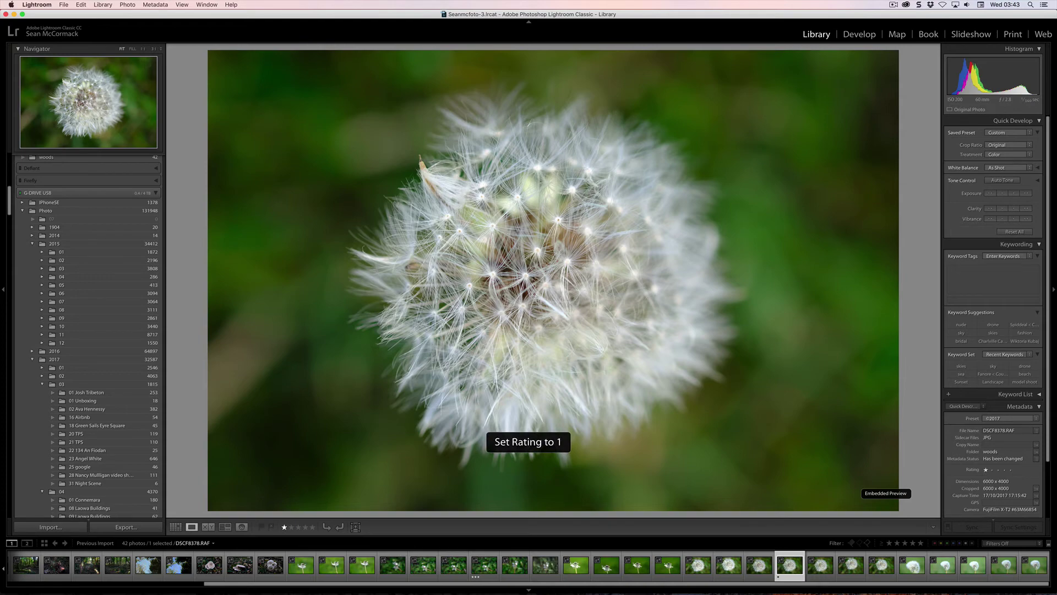
{"action": "key", "text": "Right"}
{"action": "key", "text": "Right"}
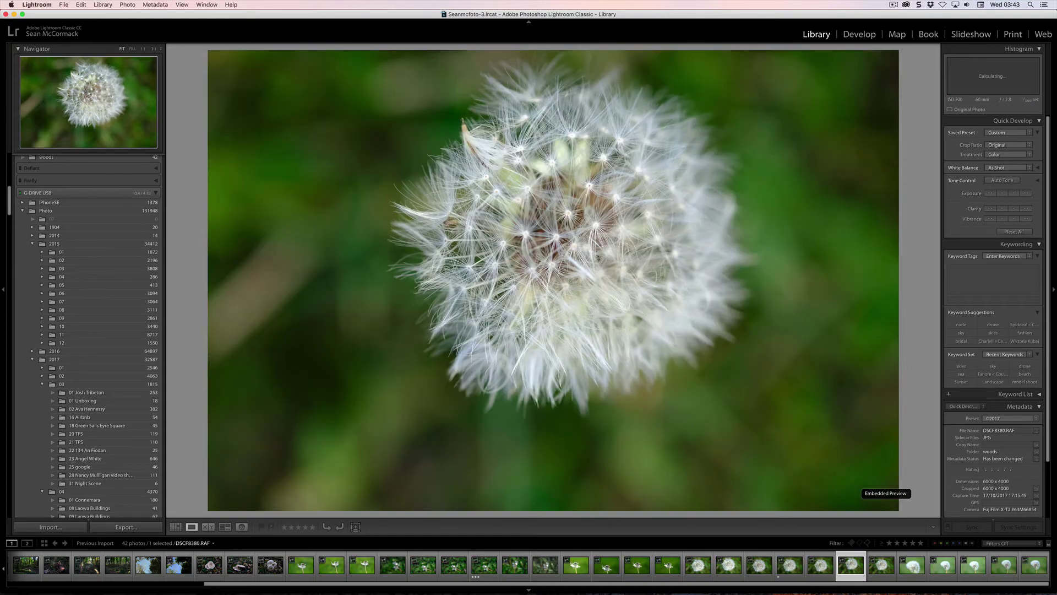
{"action": "key", "text": "1"}
{"action": "key", "text": "Right"}
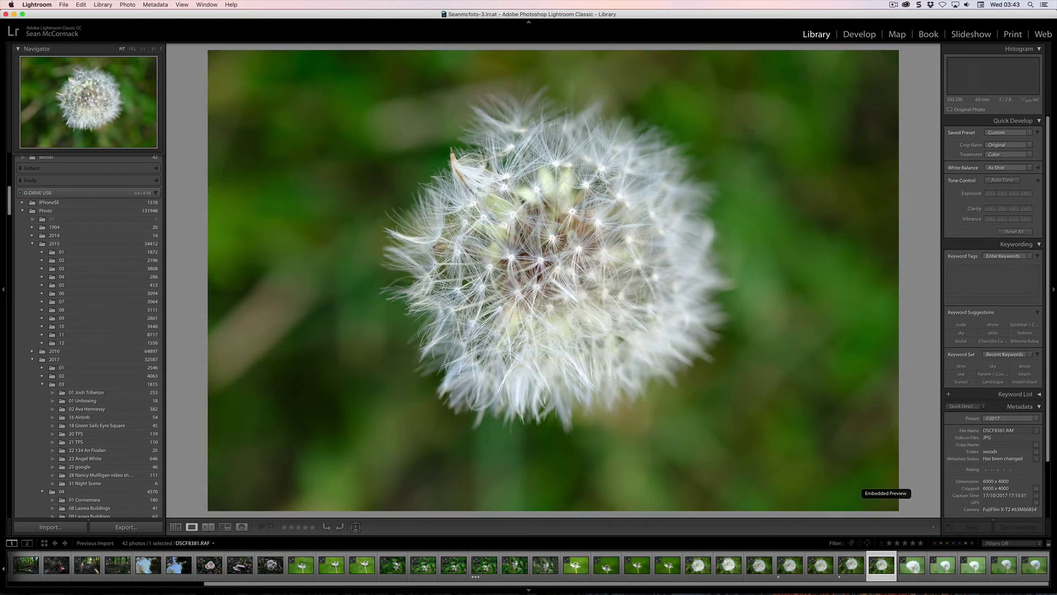
{"action": "key", "text": "Right"}
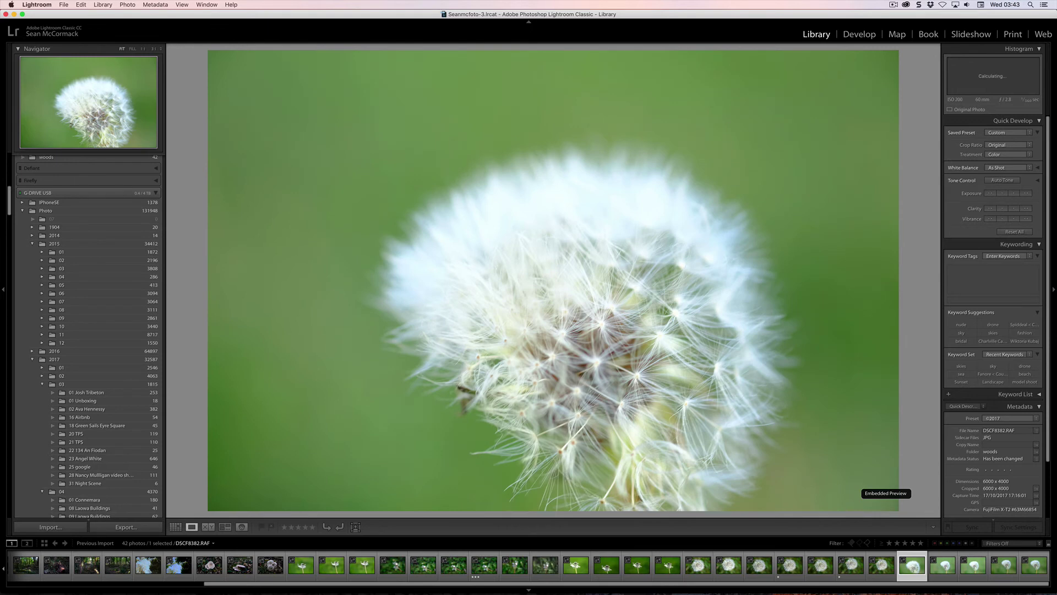